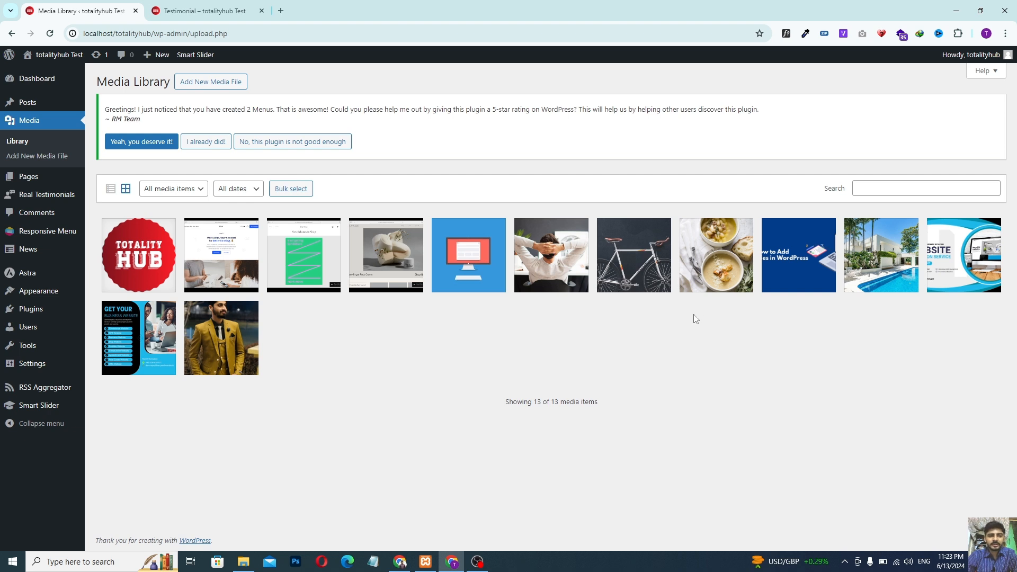
- Search the plugin directory for smush, and install and activate the Smush Image Optimization plugin
{"action": "mouse_move", "coordinate": [31, 313]}
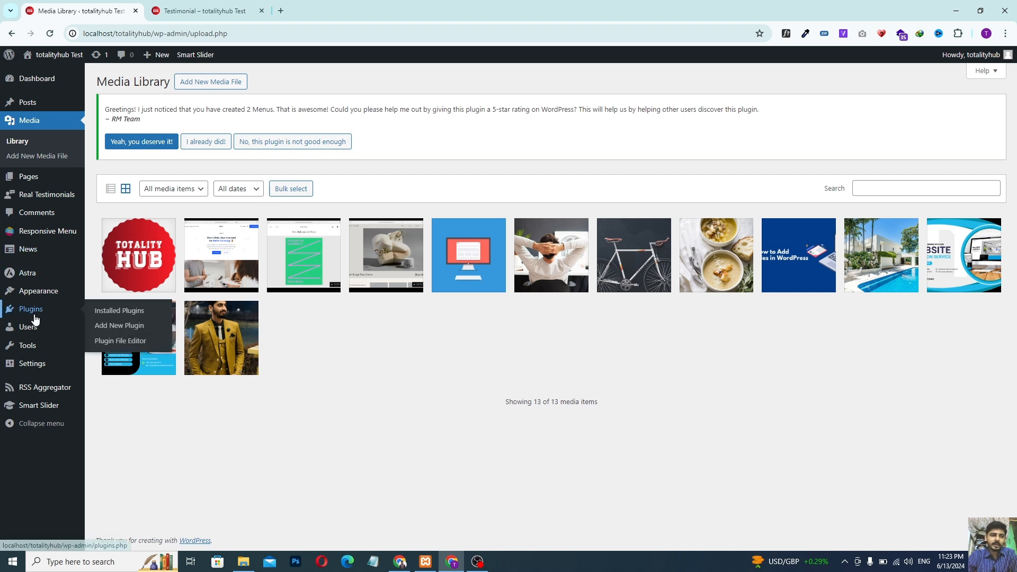
{"action": "left_click", "coordinate": [114, 325]}
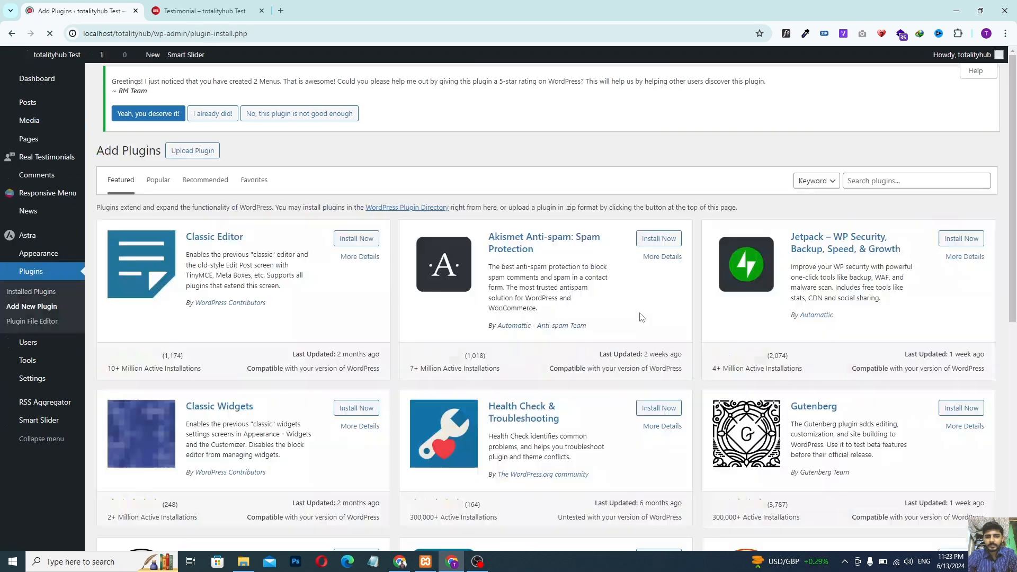
{"action": "left_click", "coordinate": [898, 177]}
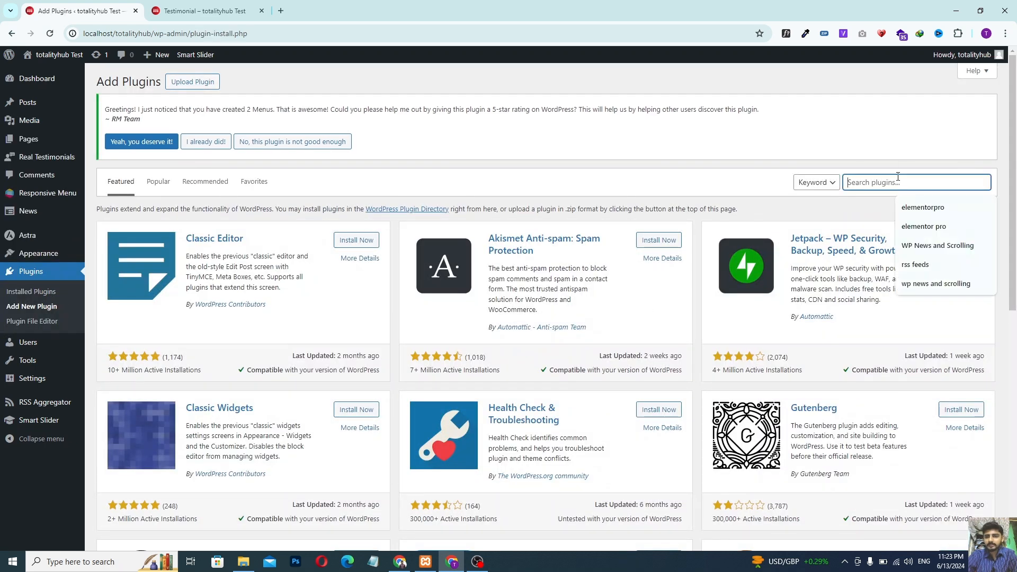
{"action": "type", "text": "smush"}
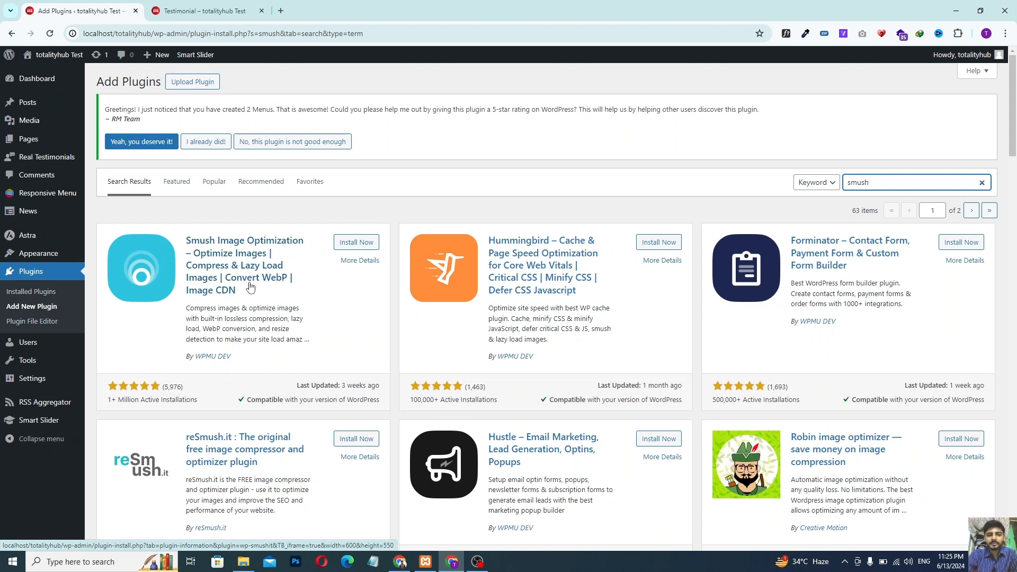
{"action": "left_click", "coordinate": [356, 242]}
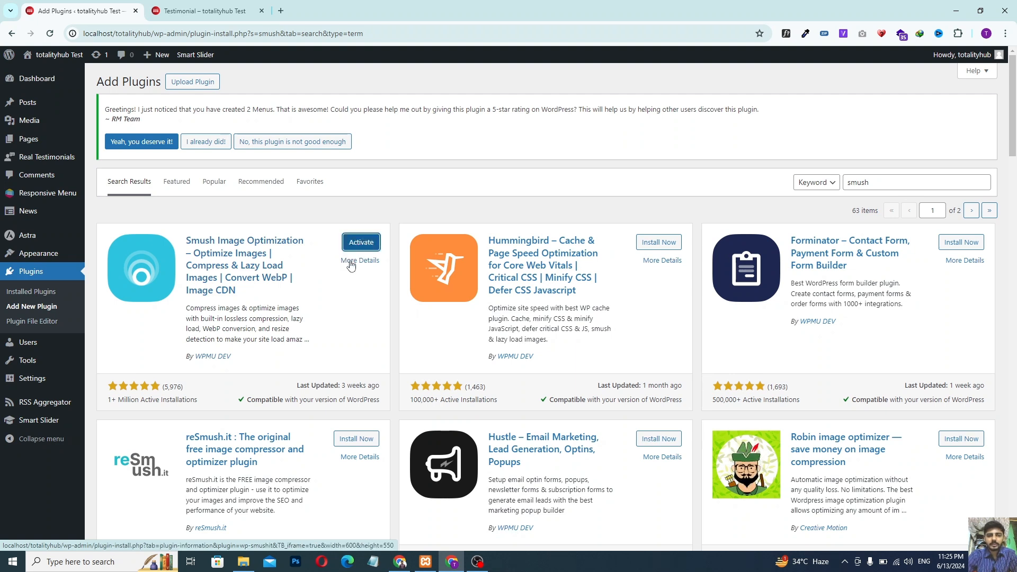
{"action": "left_click", "coordinate": [362, 243]}
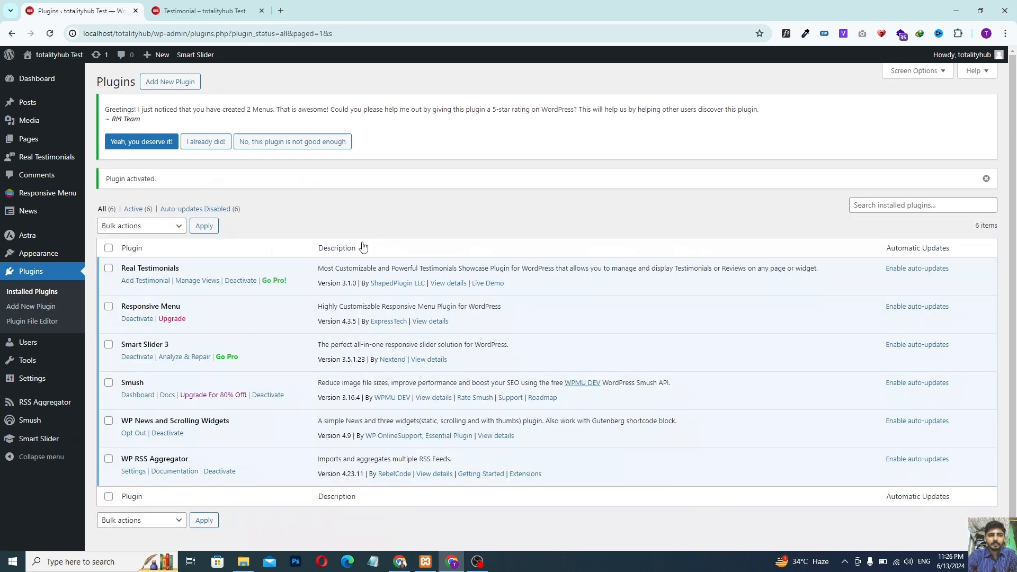
- Open the Smush dashboard and complete its setup wizard, keeping automatic optimization of new uploads and lazy loading enabled
{"action": "left_click", "coordinate": [138, 396]}
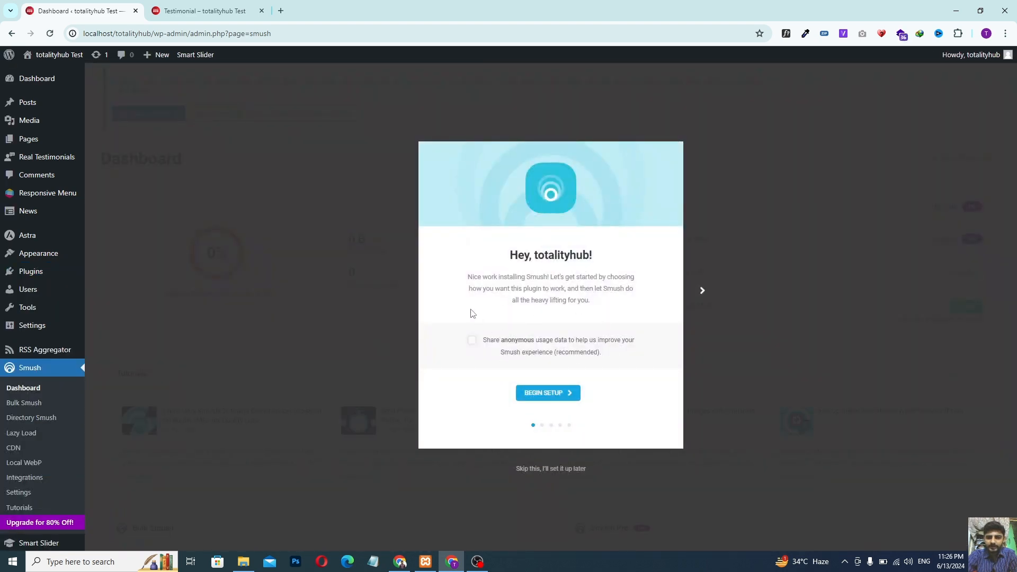
{"action": "double_click", "coordinate": [702, 290]}
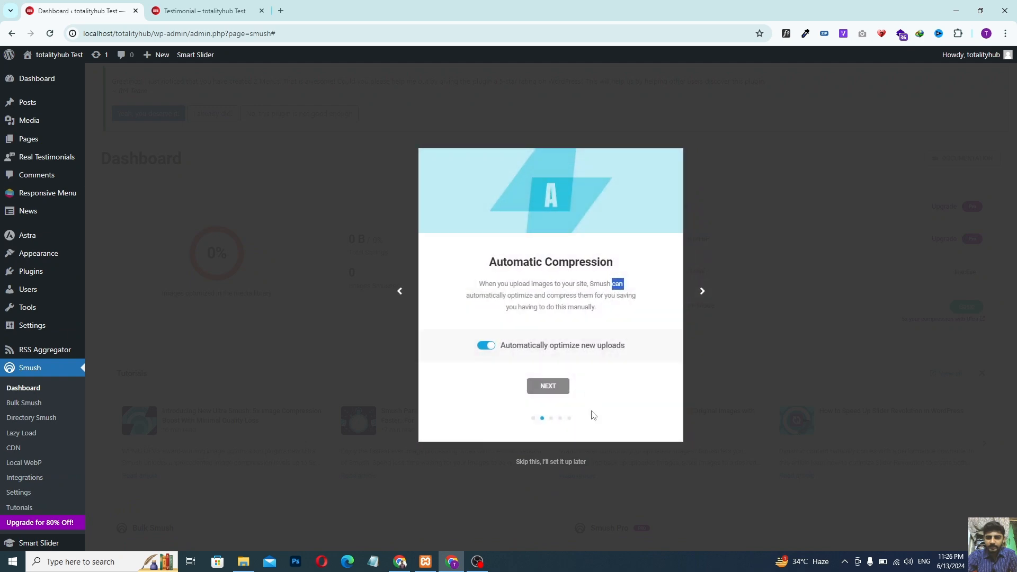
{"action": "left_click", "coordinate": [563, 389]}
{"action": "left_click", "coordinate": [556, 388]}
{"action": "left_click", "coordinate": [553, 388]}
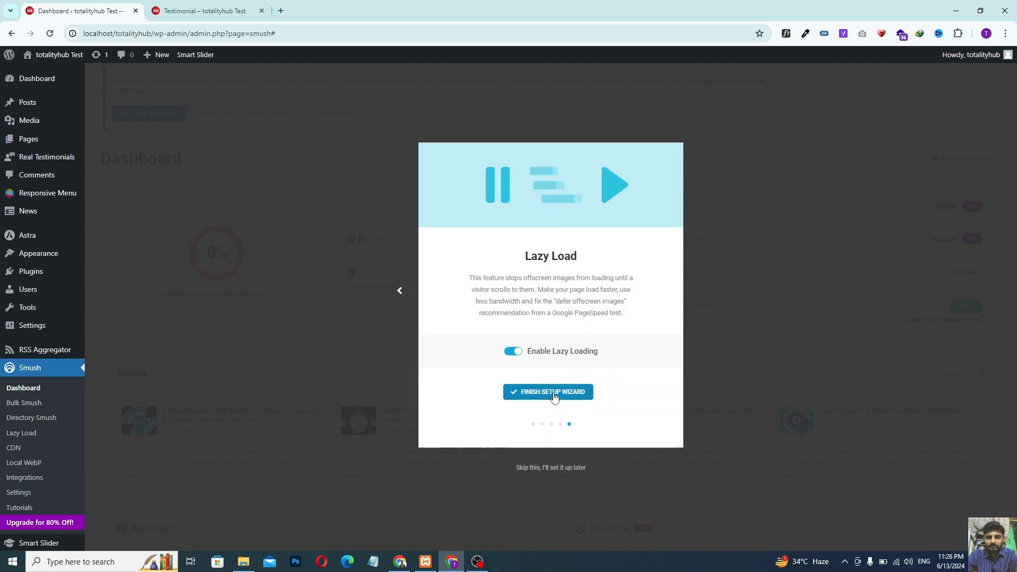
{"action": "left_click", "coordinate": [554, 396]}
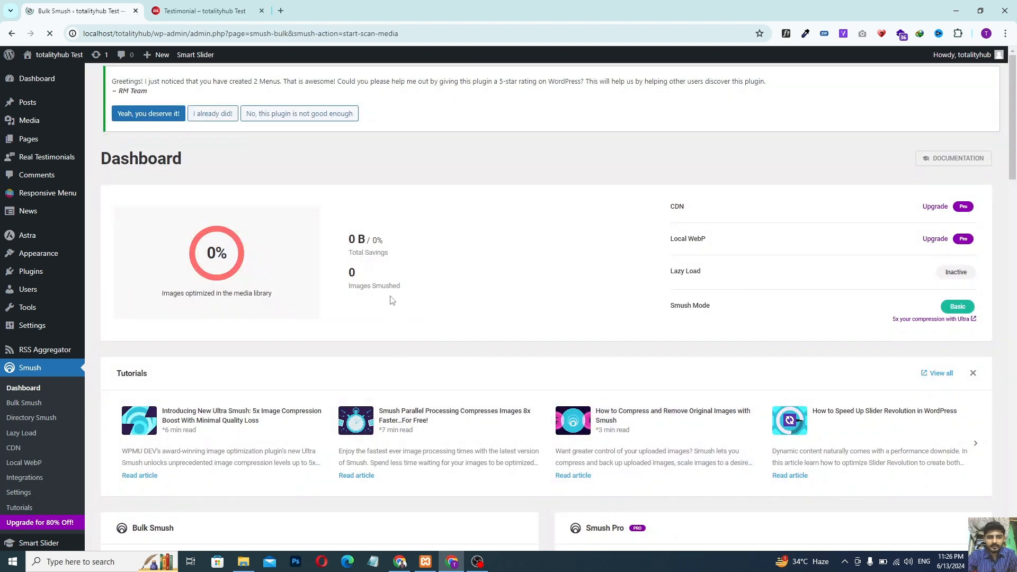
- Examine the Bulk Smush status and its compression, image size, metadata and resizing settings
{"action": "scroll", "coordinate": [384, 310], "scroll_direction": "down", "scroll_amount": 2}
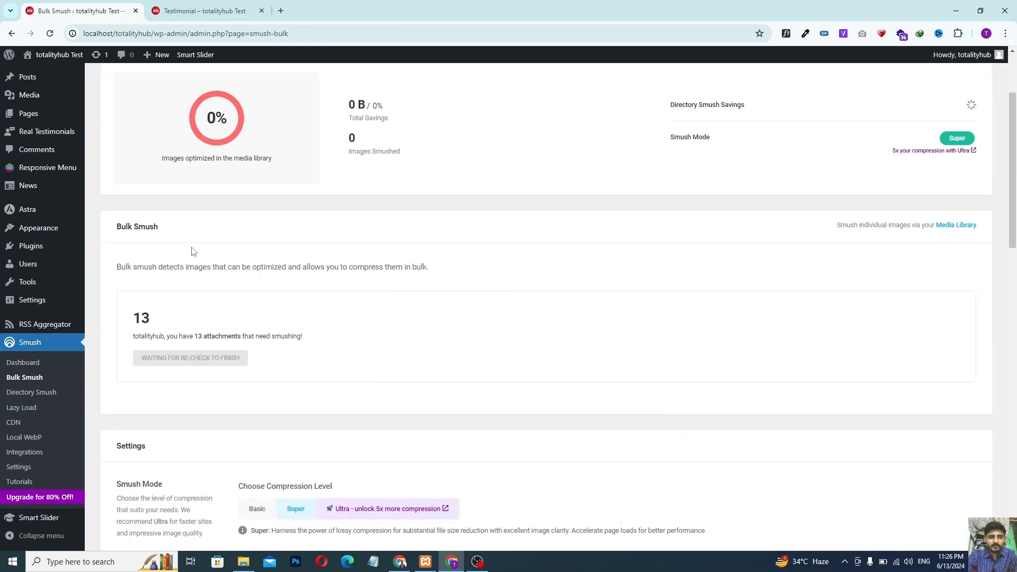
{"action": "scroll", "coordinate": [297, 247], "scroll_direction": "down", "scroll_amount": 2}
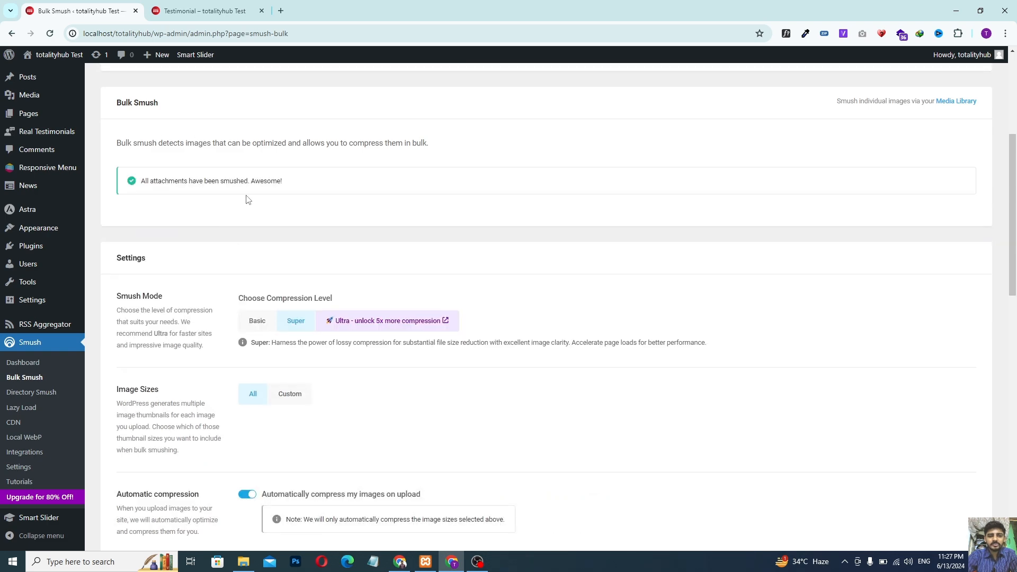
{"action": "scroll", "coordinate": [245, 199], "scroll_direction": "up", "scroll_amount": 2}
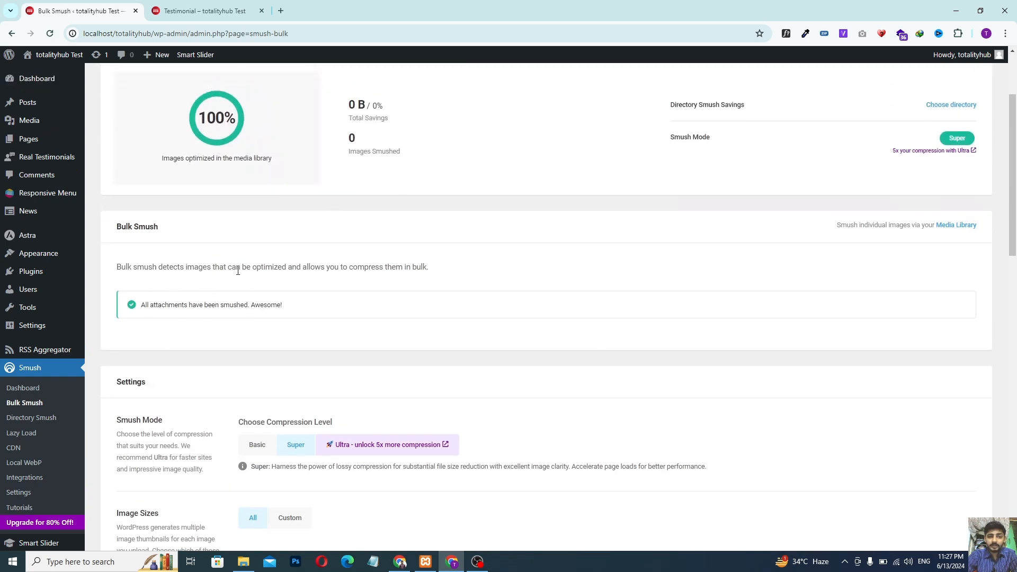
{"action": "scroll", "coordinate": [212, 264], "scroll_direction": "down", "scroll_amount": 4}
{"action": "scroll", "coordinate": [196, 250], "scroll_direction": "up", "scroll_amount": 2}
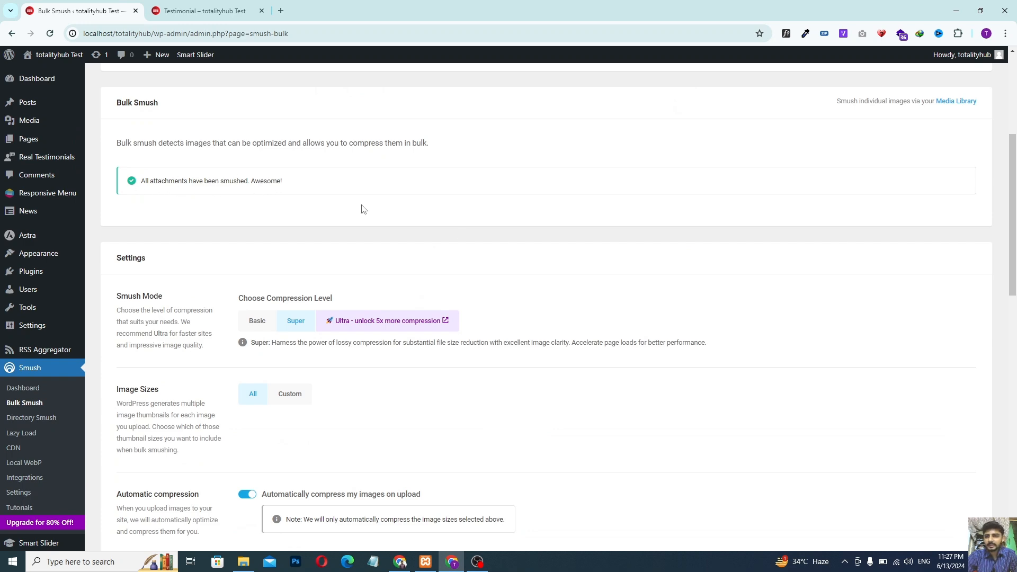
{"action": "scroll", "coordinate": [452, 229], "scroll_direction": "up", "scroll_amount": 2}
{"action": "scroll", "coordinate": [452, 230], "scroll_direction": "down", "scroll_amount": 5}
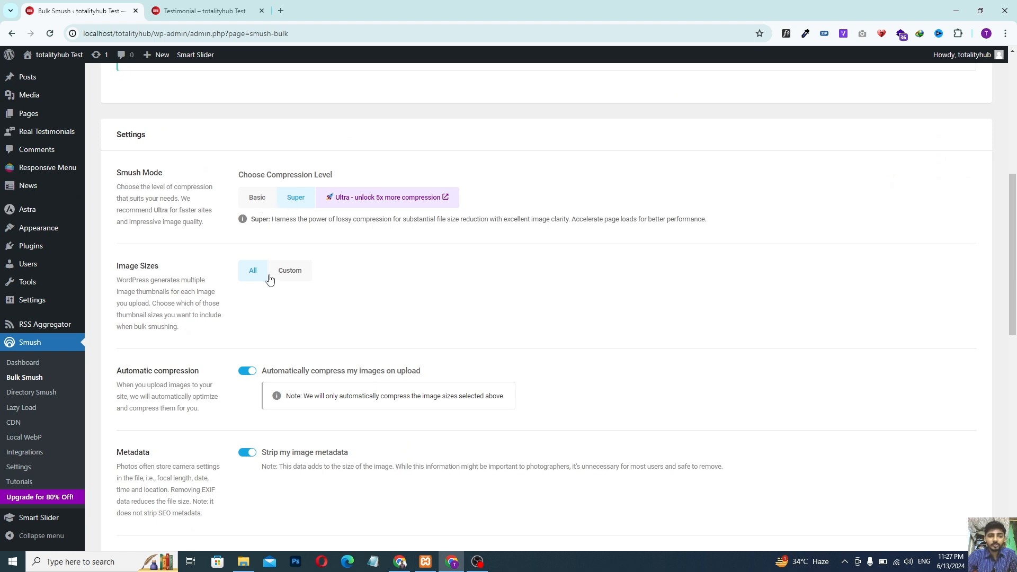
{"action": "scroll", "coordinate": [254, 278], "scroll_direction": "down", "scroll_amount": 5}
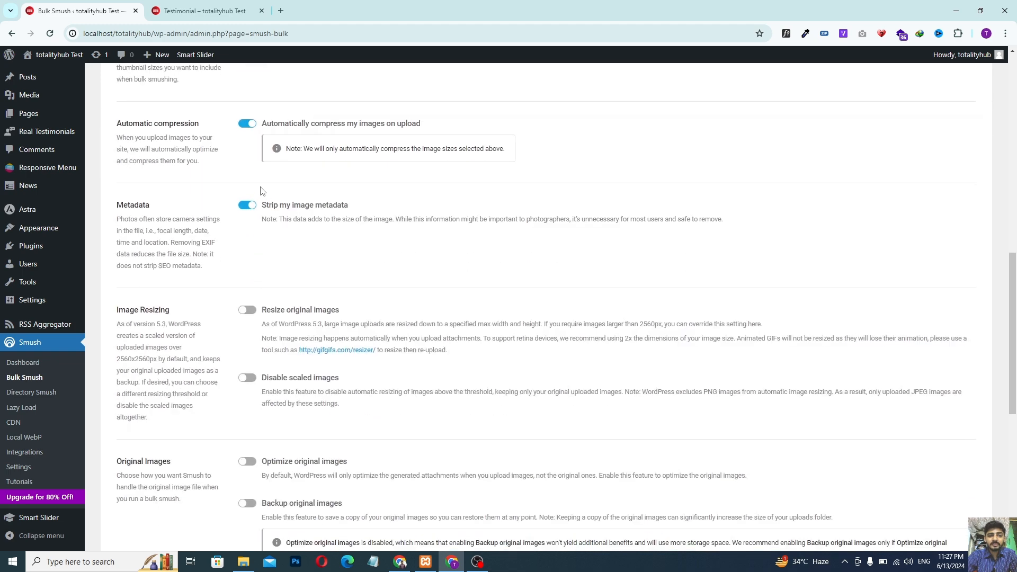
- View the custom image sizes available for bulk smushing, and return the Image Sizes selection to All
{"action": "scroll", "coordinate": [260, 196], "scroll_direction": "up", "scroll_amount": 2}
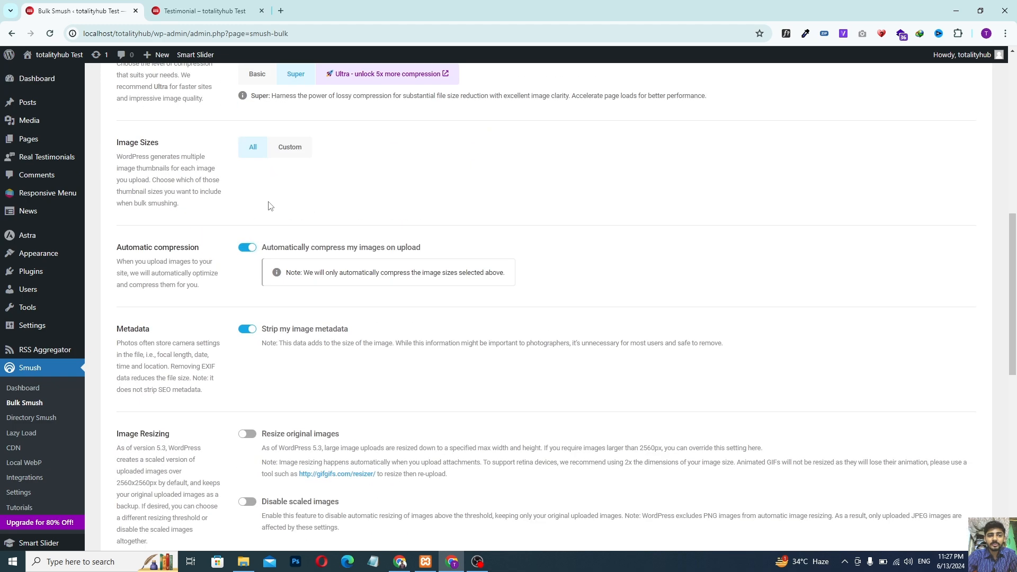
{"action": "left_click", "coordinate": [295, 150]}
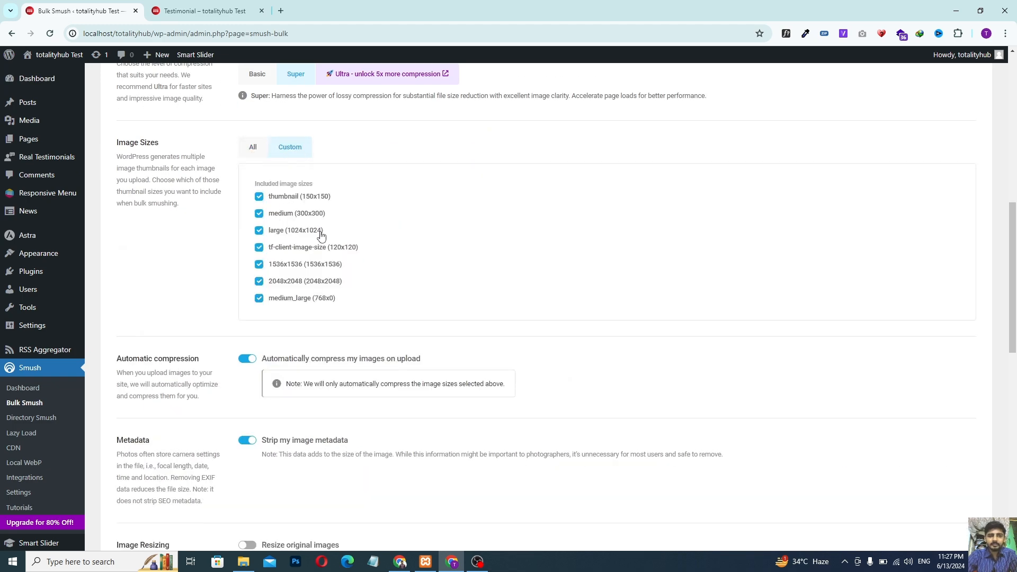
{"action": "left_click", "coordinate": [254, 147]}
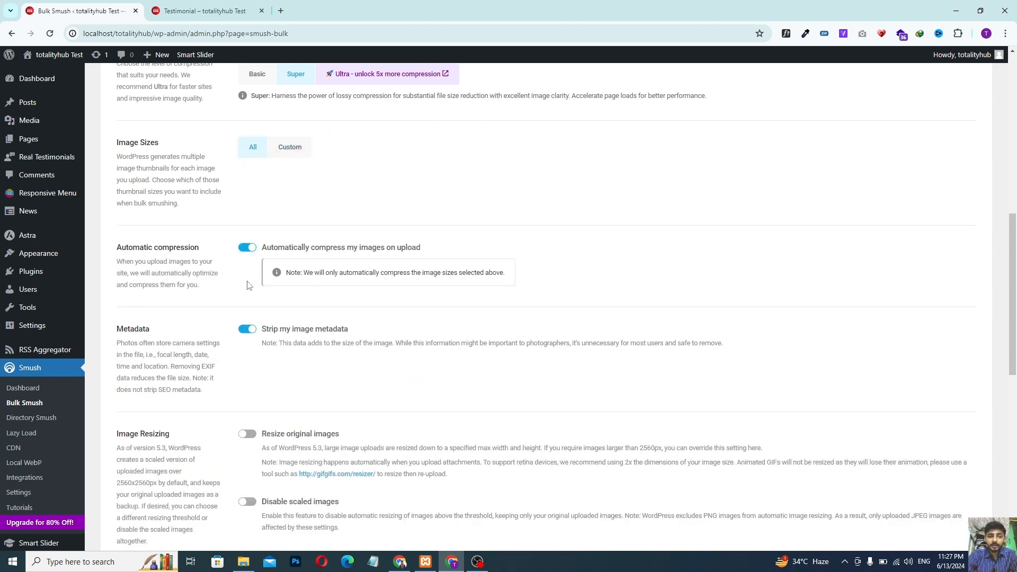
- Enable Resize original images to view its maximum dimension options, and switch it off again
{"action": "scroll", "coordinate": [163, 284], "scroll_direction": "down", "scroll_amount": 2}
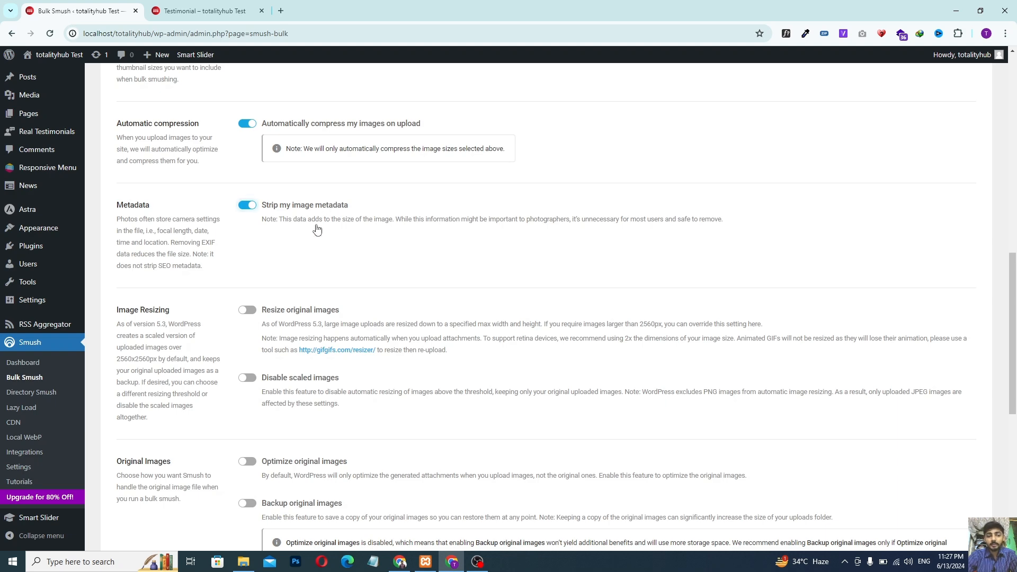
{"action": "scroll", "coordinate": [318, 227], "scroll_direction": "down", "scroll_amount": 3}
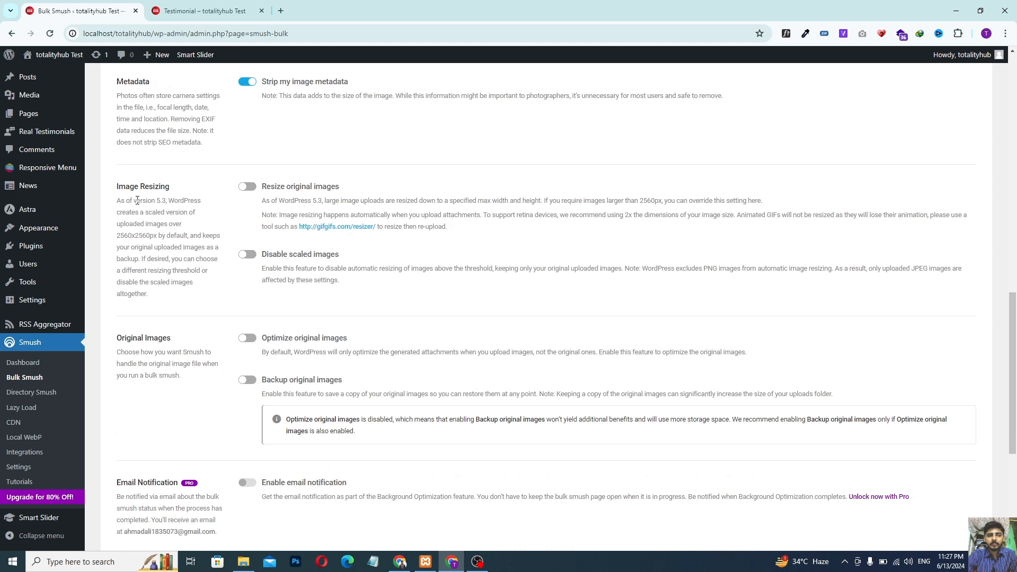
{"action": "left_click", "coordinate": [248, 186]}
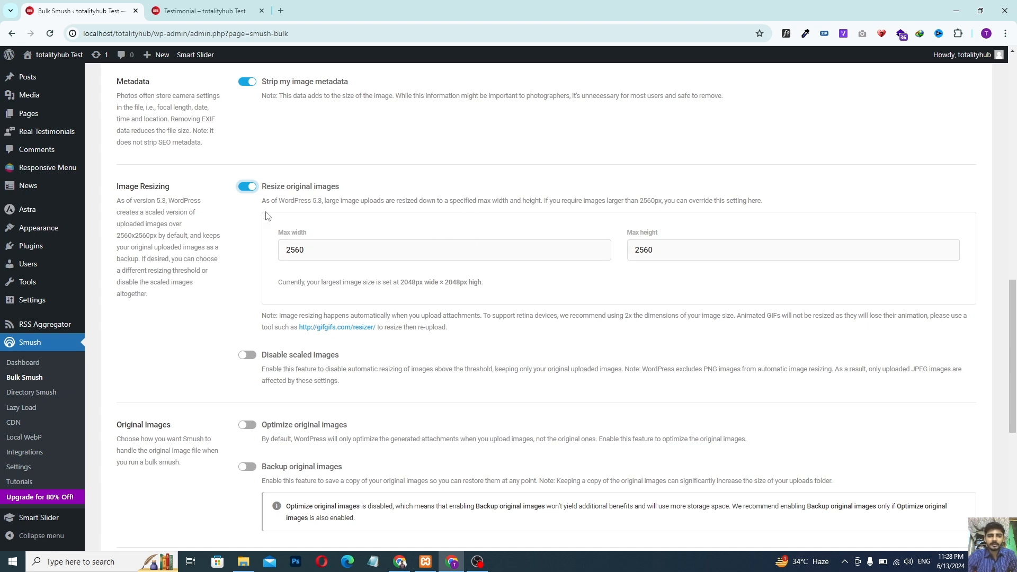
{"action": "left_click", "coordinate": [246, 186]}
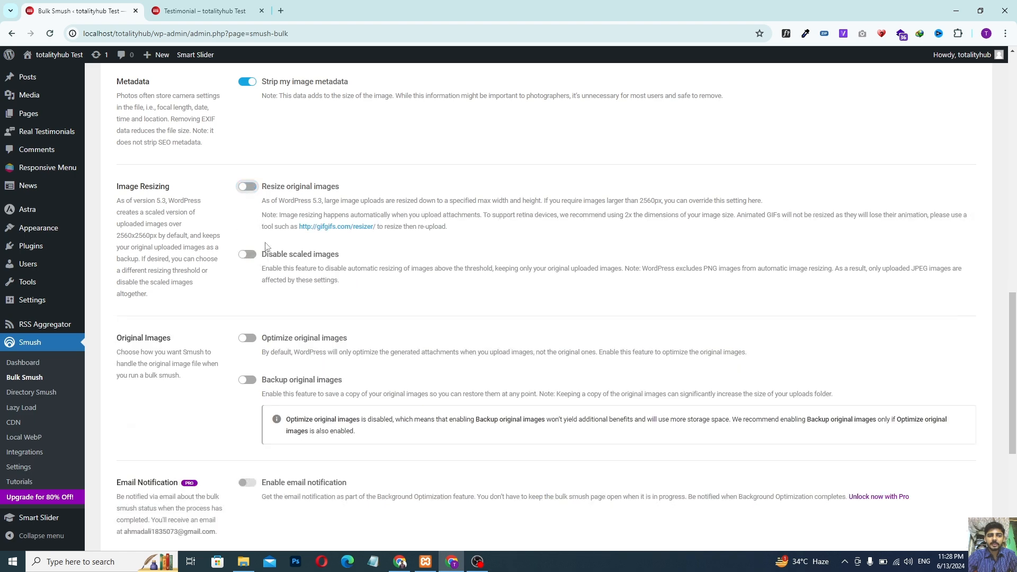
- Review the original image, email notification and bulk restore options, and save the Bulk Smush settings
{"action": "scroll", "coordinate": [268, 248], "scroll_direction": "down", "scroll_amount": 2}
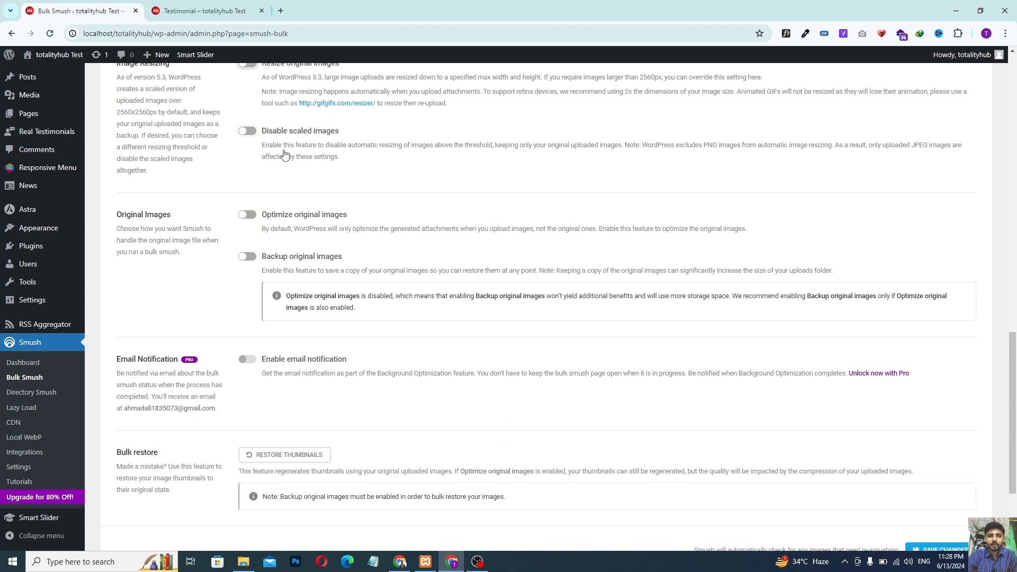
{"action": "scroll", "coordinate": [283, 283], "scroll_direction": "down", "scroll_amount": 2}
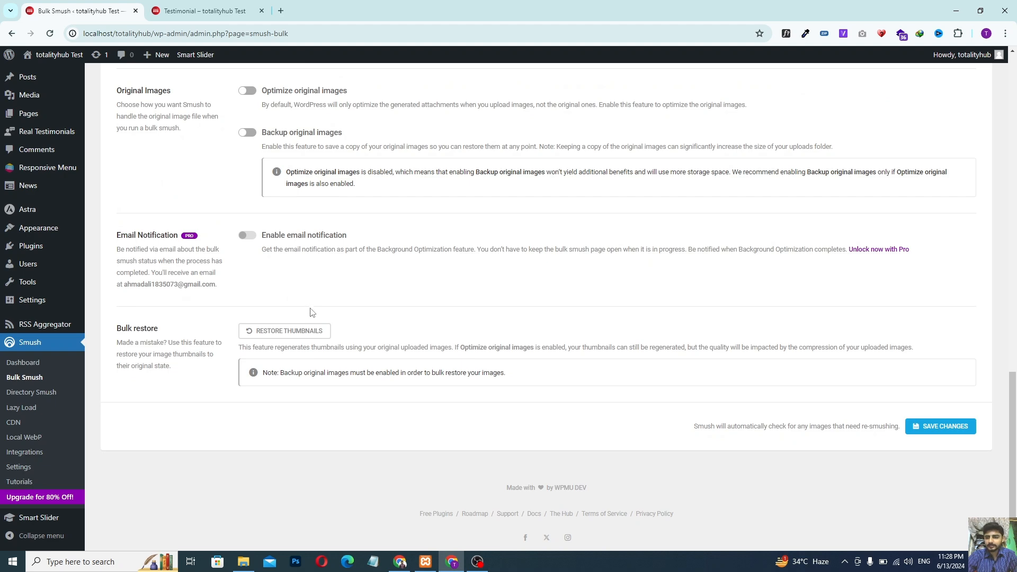
{"action": "left_click", "coordinate": [942, 433]}
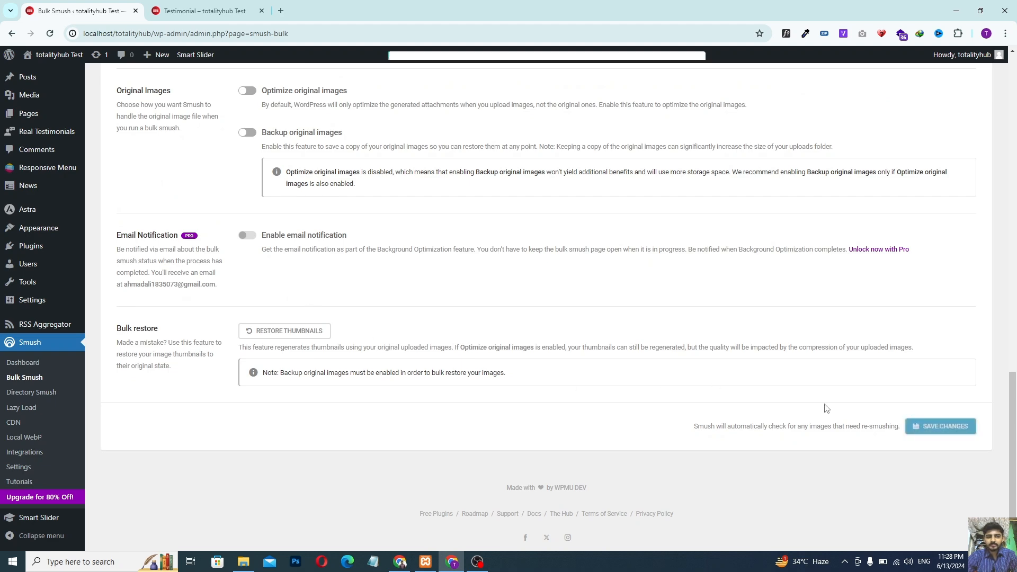
- Re-check the media library images for any that need smushing
{"action": "scroll", "coordinate": [446, 296], "scroll_direction": "up", "scroll_amount": 10}
{"action": "scroll", "coordinate": [446, 297], "scroll_direction": "up", "scroll_amount": 8}
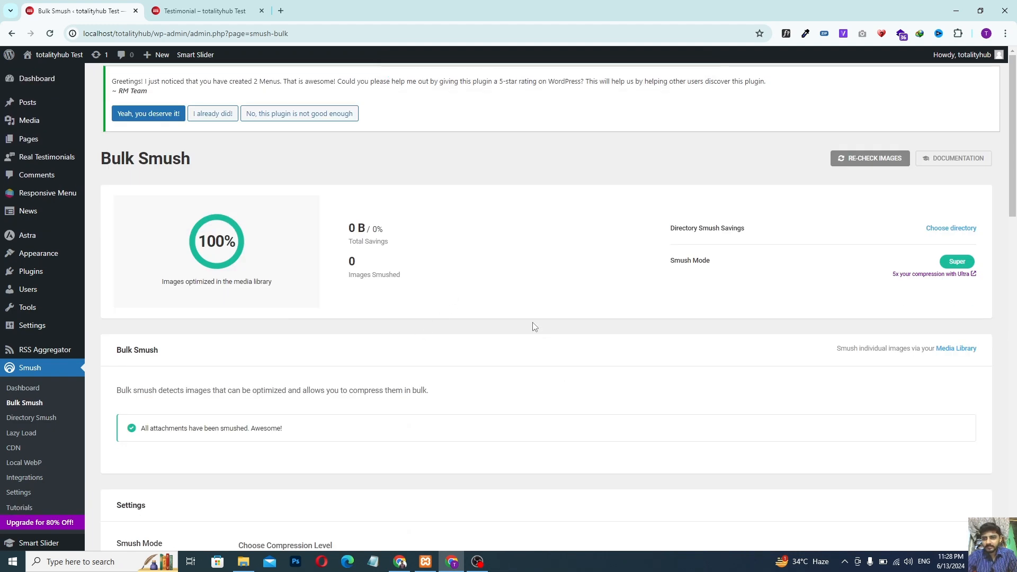
{"action": "left_click", "coordinate": [876, 155]}
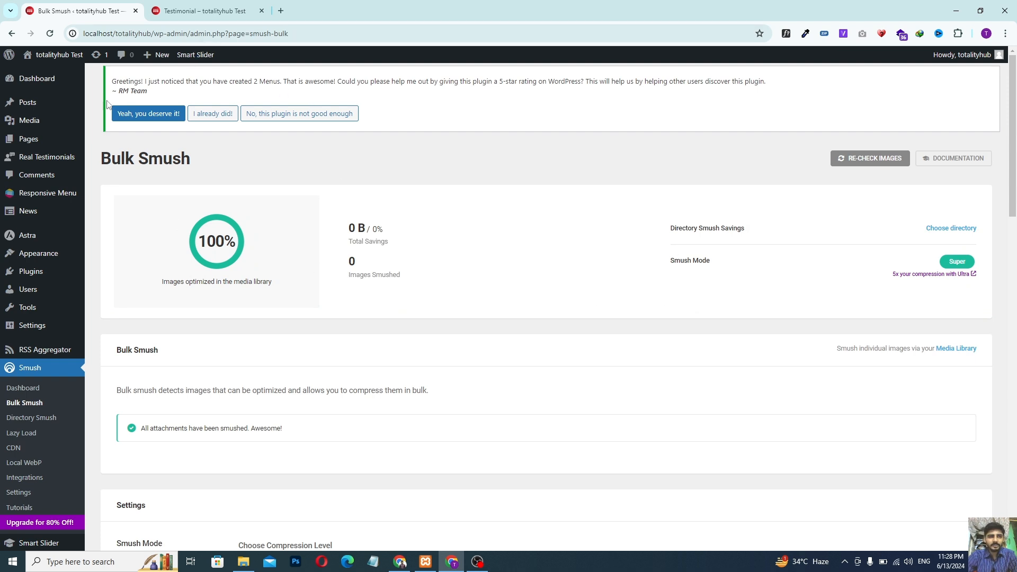
- Open the Blog page of the live site, look over its post images and reload the page
{"action": "left_click", "coordinate": [201, 10]}
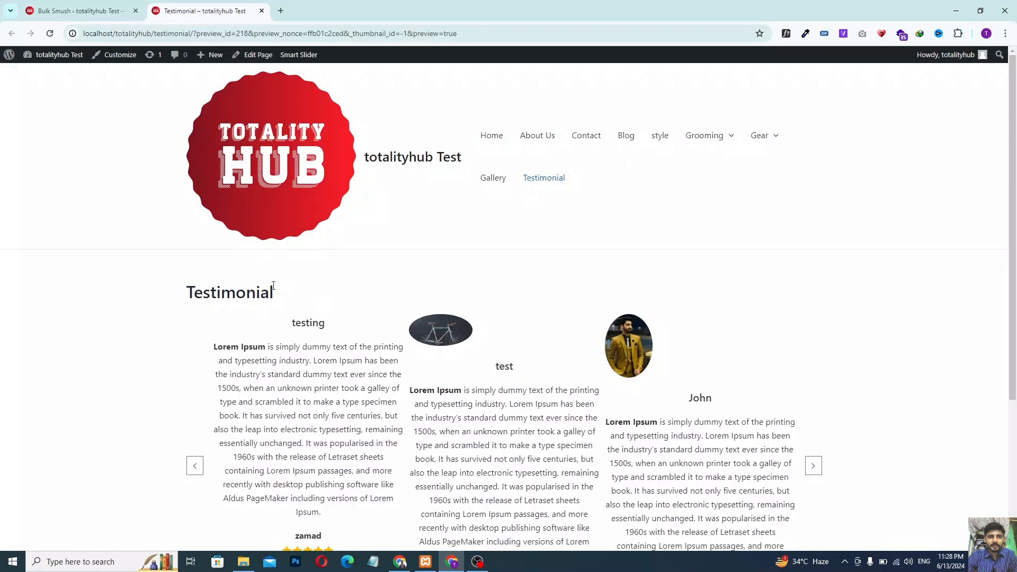
{"action": "left_click", "coordinate": [624, 136]}
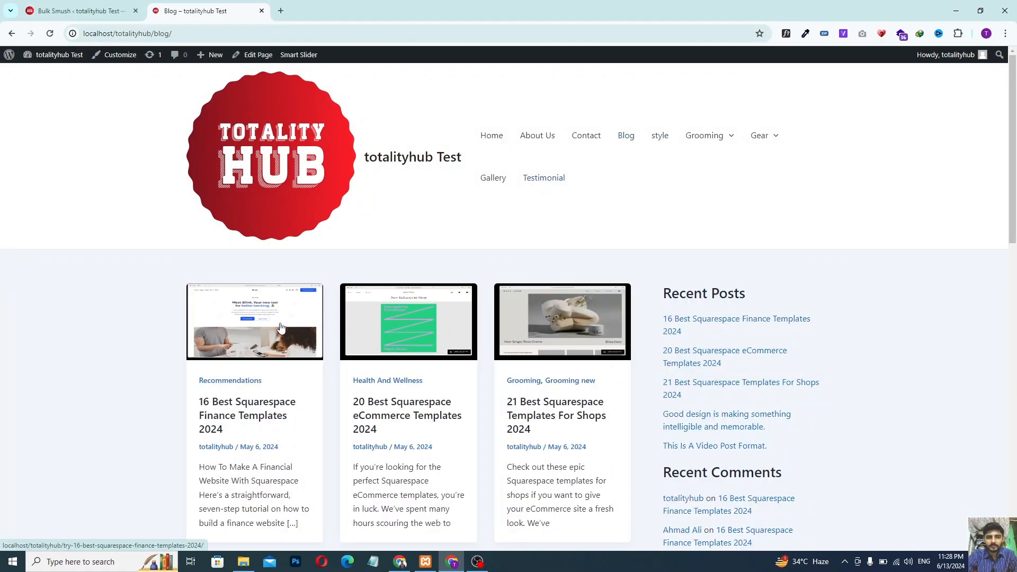
{"action": "scroll", "coordinate": [271, 308], "scroll_direction": "down", "scroll_amount": 3}
{"action": "scroll", "coordinate": [265, 297], "scroll_direction": "up", "scroll_amount": 3}
{"action": "key", "text": "F5"}
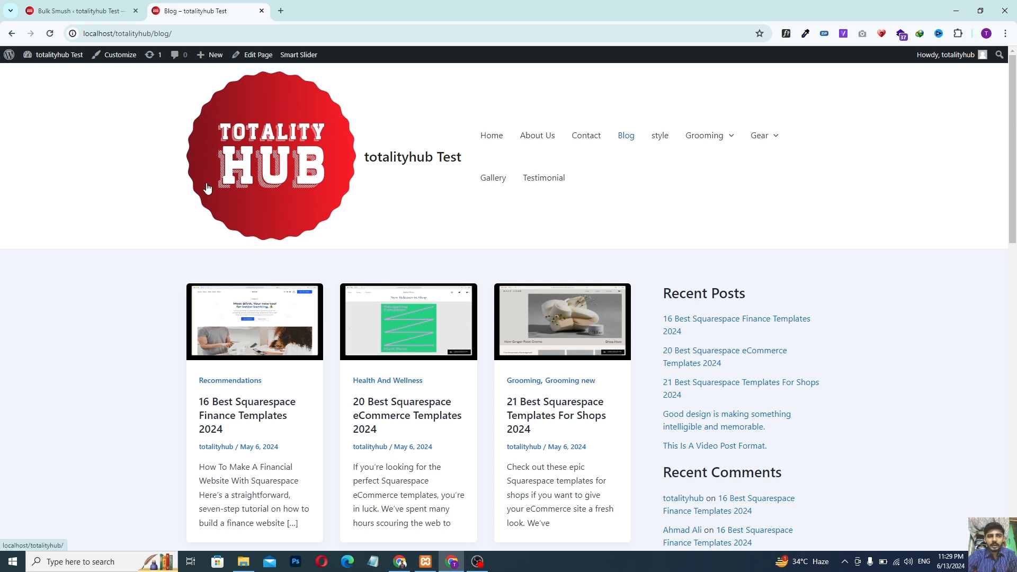
- Return to the Smush admin pages and open the Lazy Load settings to review media types and output locations
{"action": "left_click", "coordinate": [99, 4]}
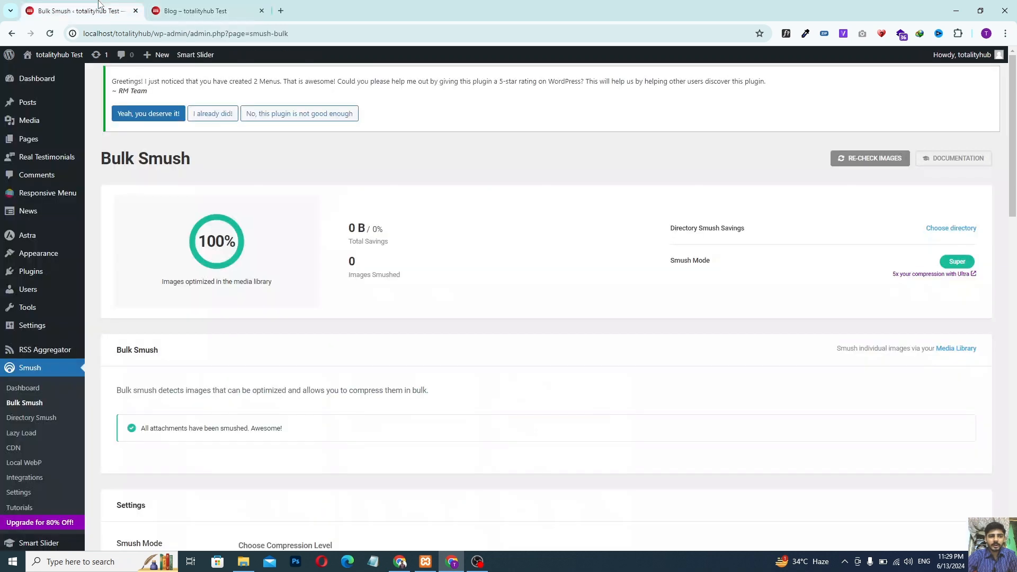
{"action": "scroll", "coordinate": [127, 288], "scroll_direction": "down", "scroll_amount": 2}
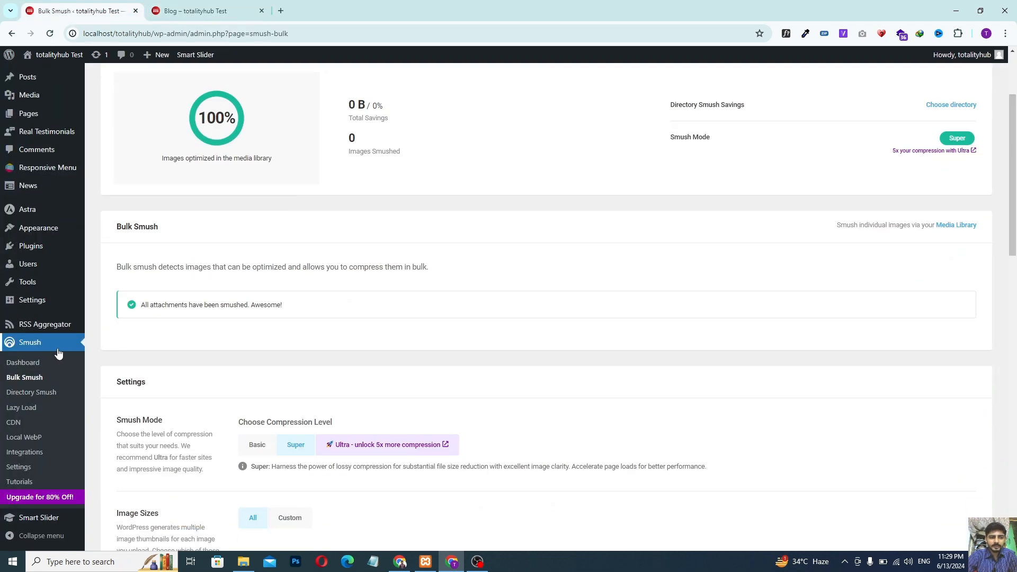
{"action": "left_click", "coordinate": [25, 416]}
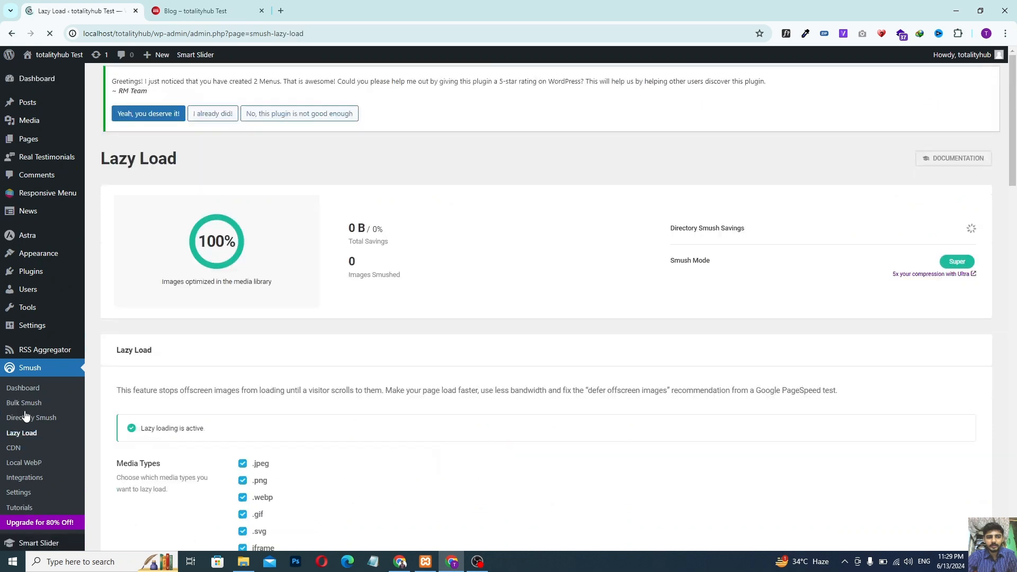
{"action": "scroll", "coordinate": [398, 416], "scroll_direction": "down", "scroll_amount": 2}
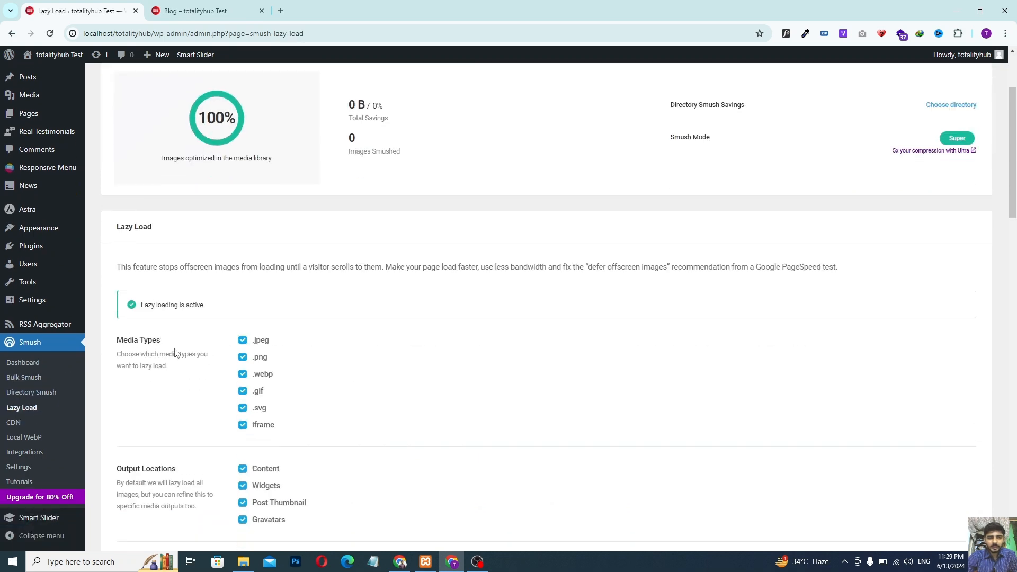
- Set the Lazy Load display for non-loaded images to Spinner and choose the third predefined spinner
{"action": "scroll", "coordinate": [174, 350], "scroll_direction": "down", "scroll_amount": 2}
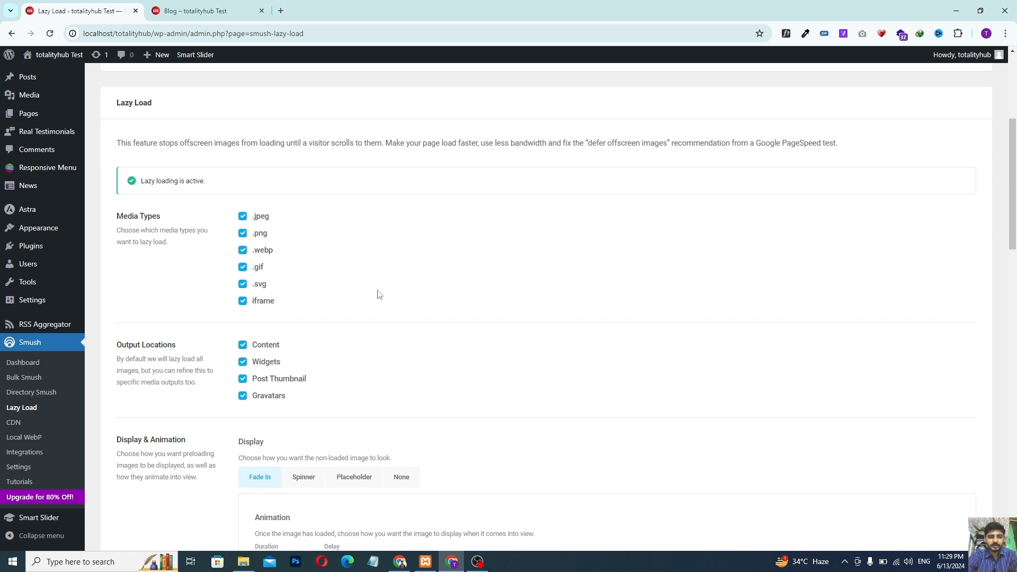
{"action": "scroll", "coordinate": [321, 323], "scroll_direction": "down", "scroll_amount": 5}
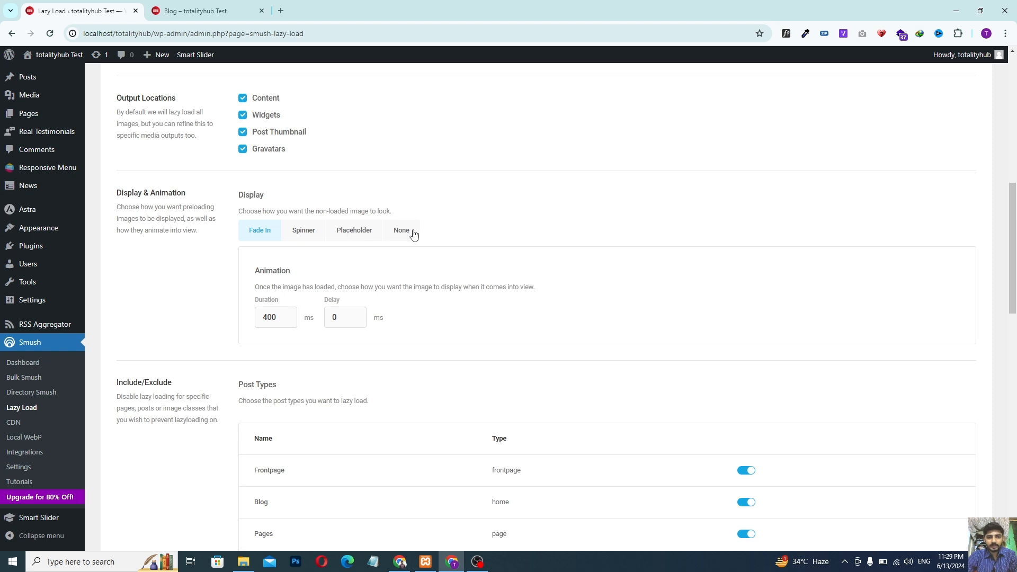
{"action": "left_click", "coordinate": [316, 235]}
{"action": "scroll", "coordinate": [318, 279], "scroll_direction": "down", "scroll_amount": 2}
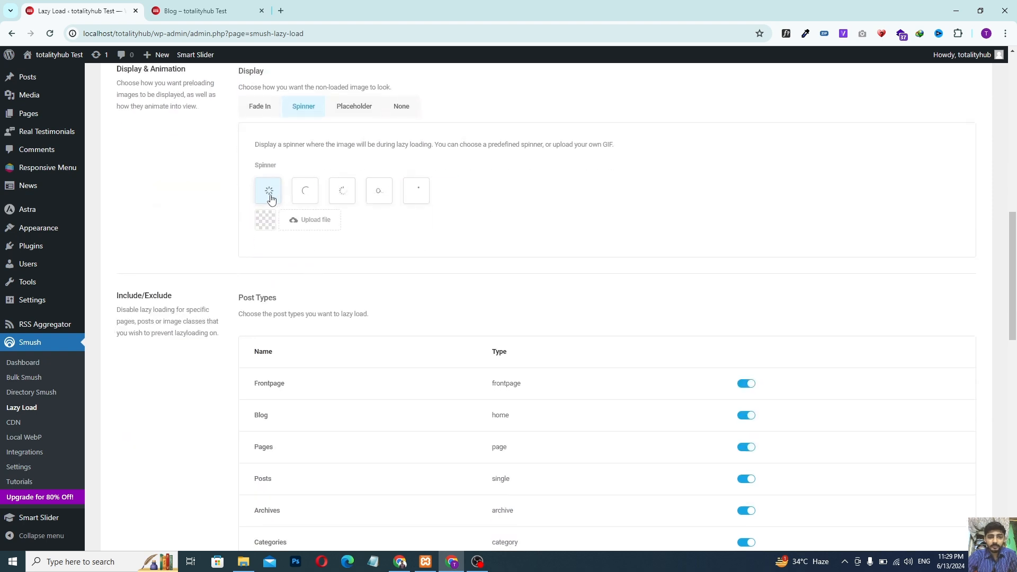
{"action": "left_click", "coordinate": [337, 197]}
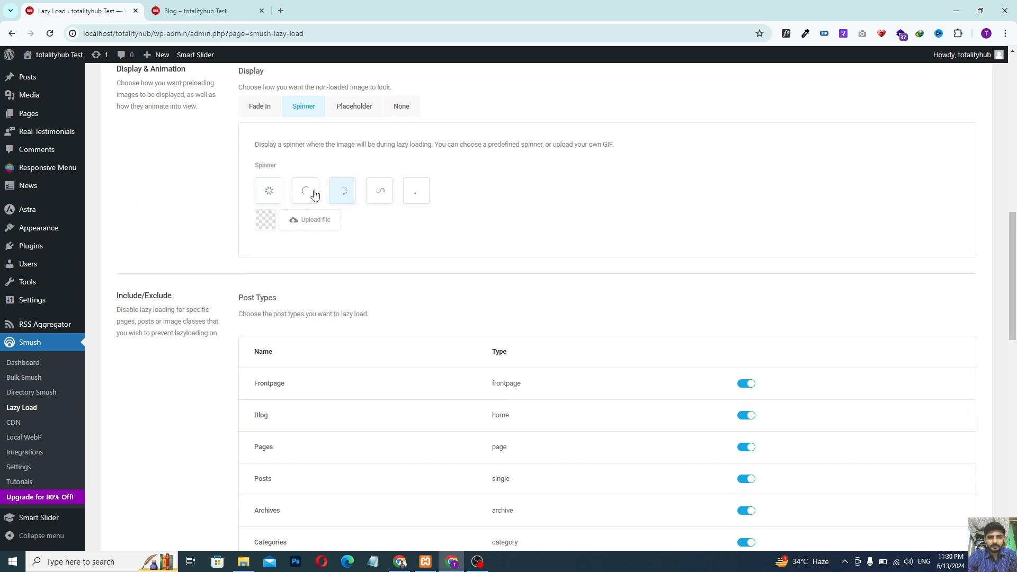
- Review the post types included in lazy loading and save the Lazy Load settings
{"action": "scroll", "coordinate": [656, 272], "scroll_direction": "down", "scroll_amount": 6}
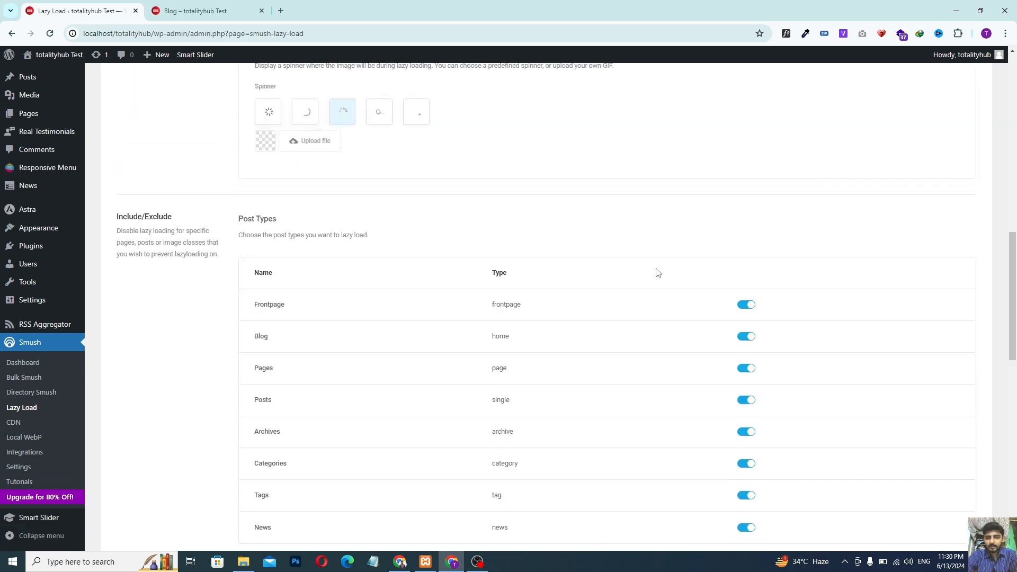
{"action": "scroll", "coordinate": [533, 290], "scroll_direction": "up", "scroll_amount": 4}
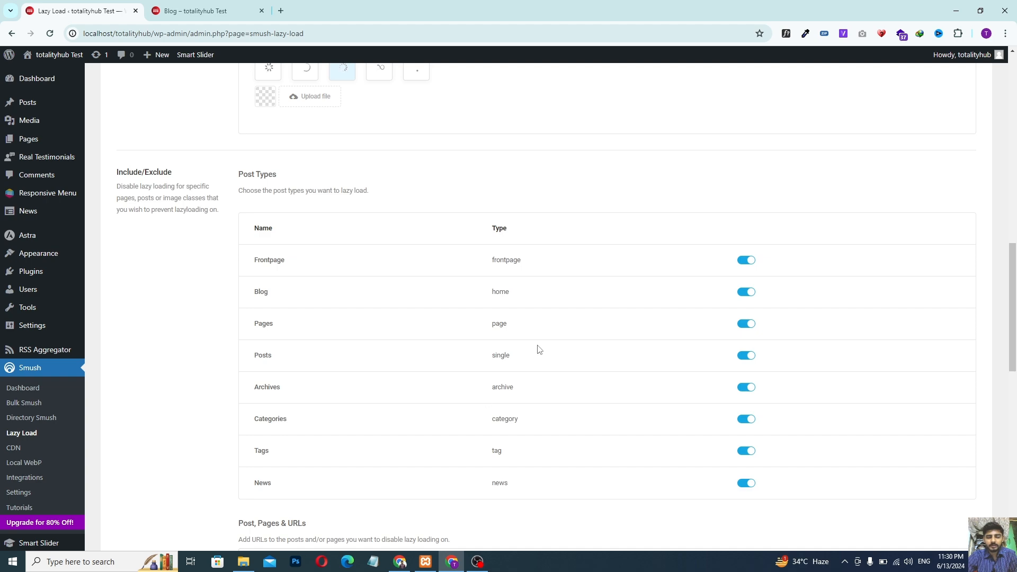
{"action": "scroll", "coordinate": [537, 348], "scroll_direction": "down", "scroll_amount": 7}
{"action": "key", "text": "Home"}
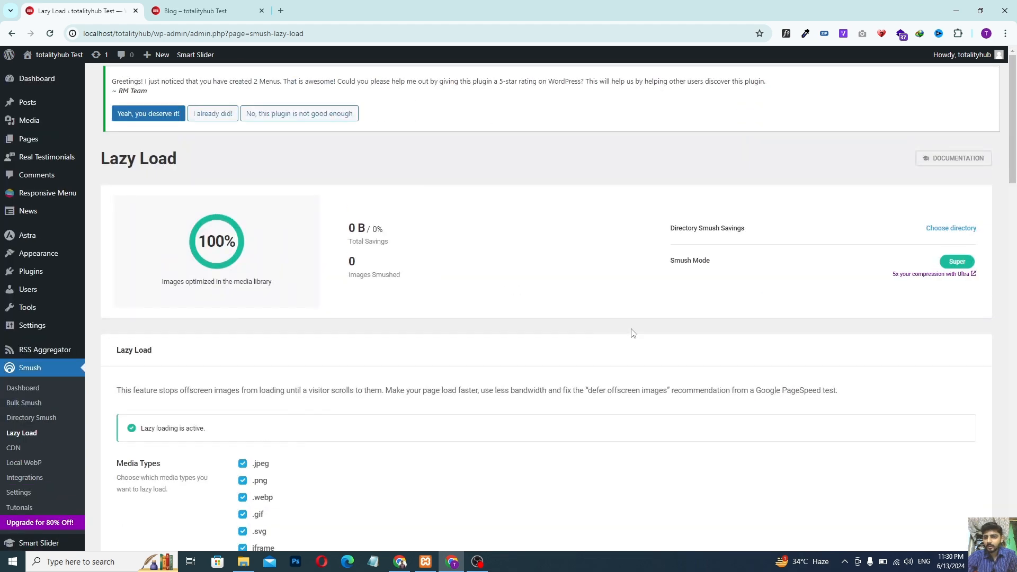
{"action": "key", "text": "End"}
{"action": "left_click", "coordinate": [945, 401]}
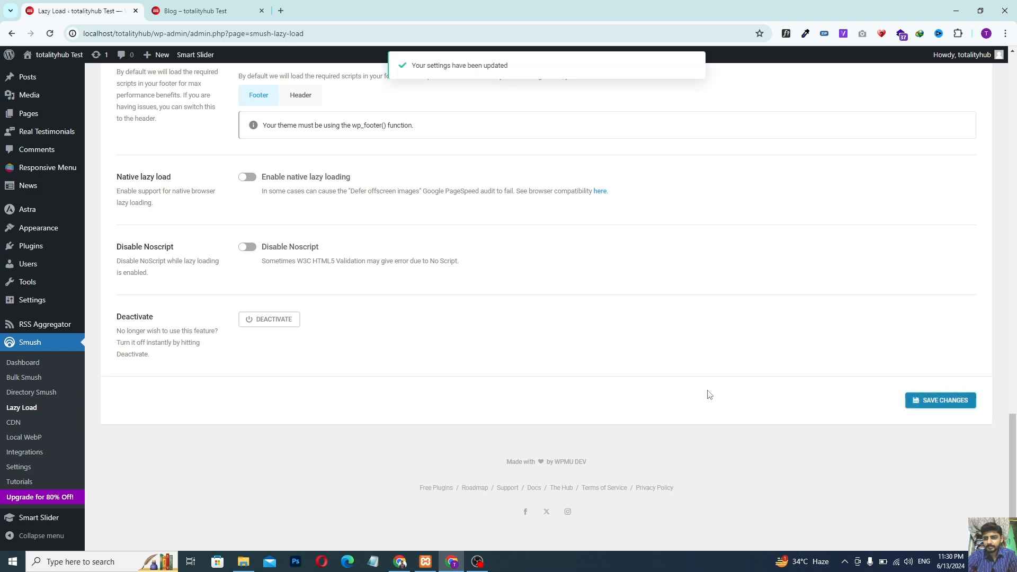
- Switch to the live site's Blog page and reload it twice to check how the post images load
{"action": "key", "text": "Home"}
{"action": "left_click", "coordinate": [208, 4]}
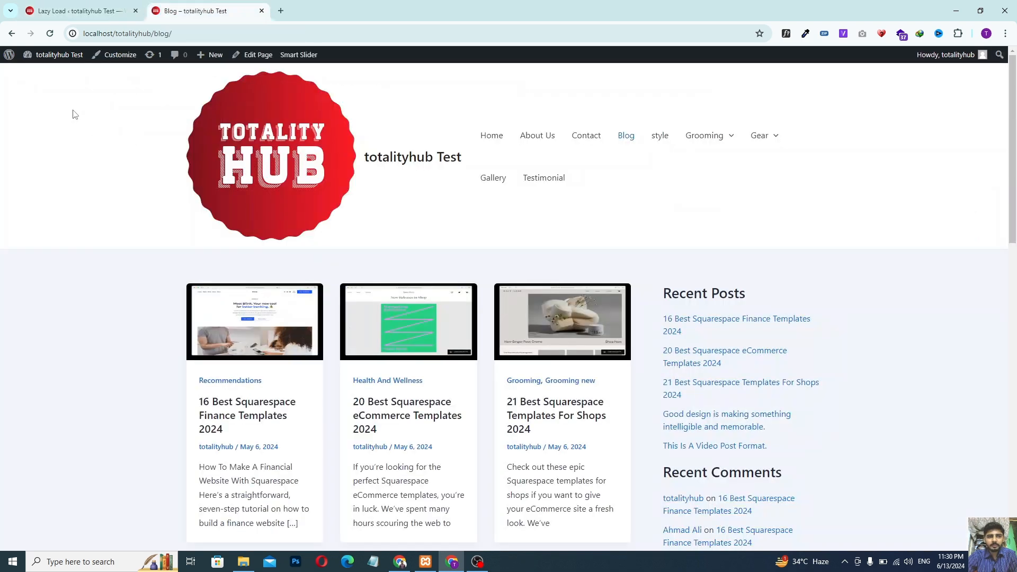
{"action": "left_click", "coordinate": [49, 33]}
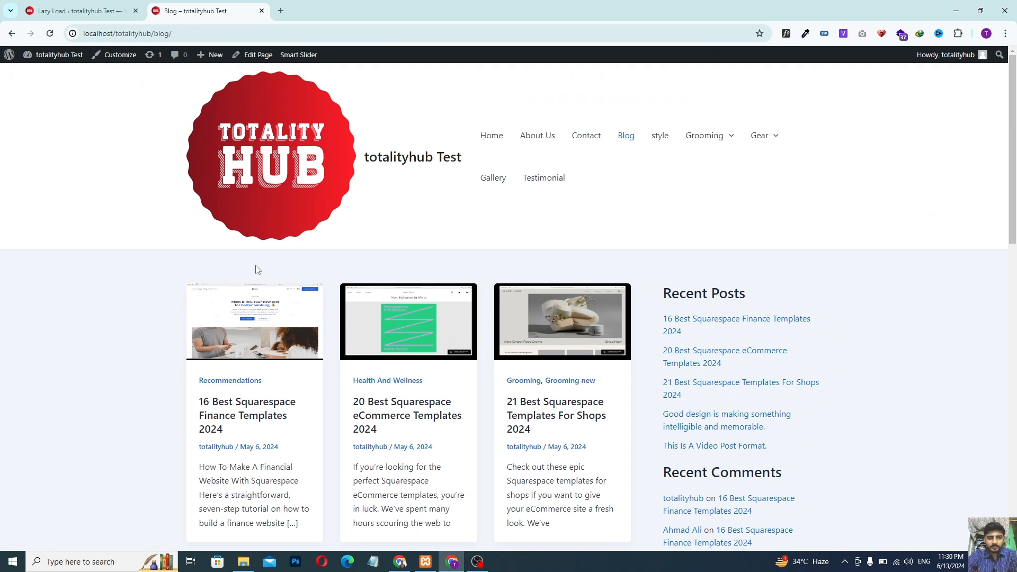
{"action": "left_click", "coordinate": [50, 33]}
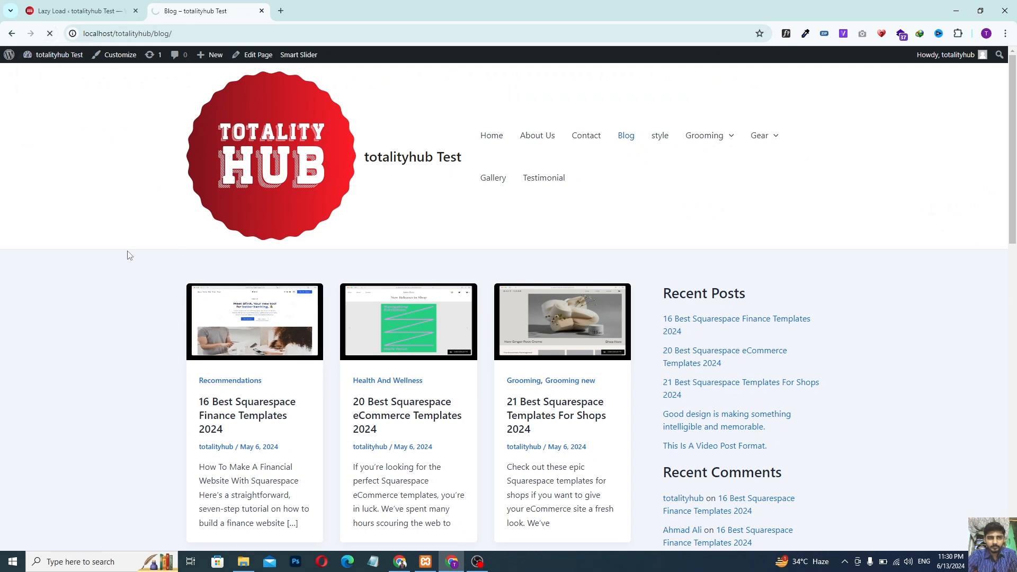